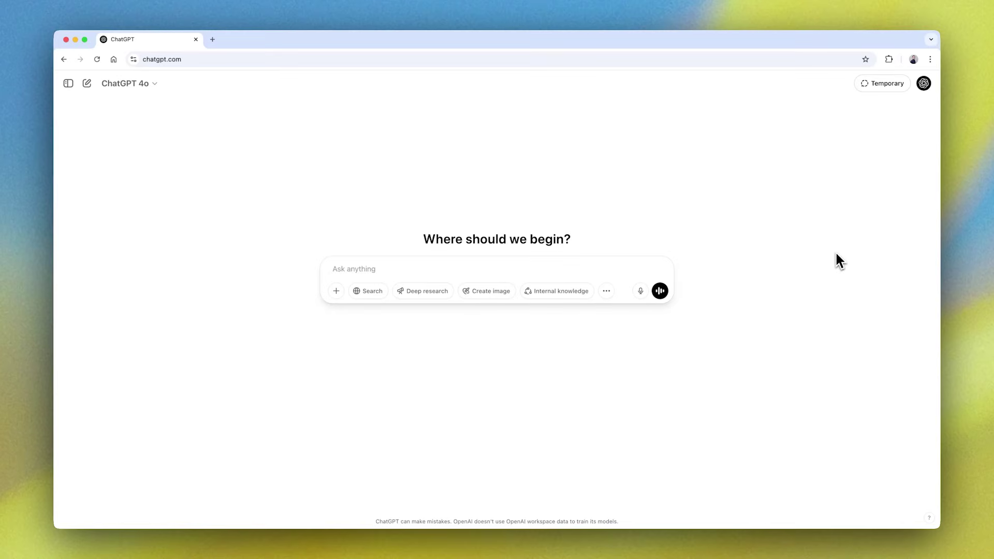
# Go to Settings > Personalization and begin editing the custom instructions.
pyautogui.click(923, 82)
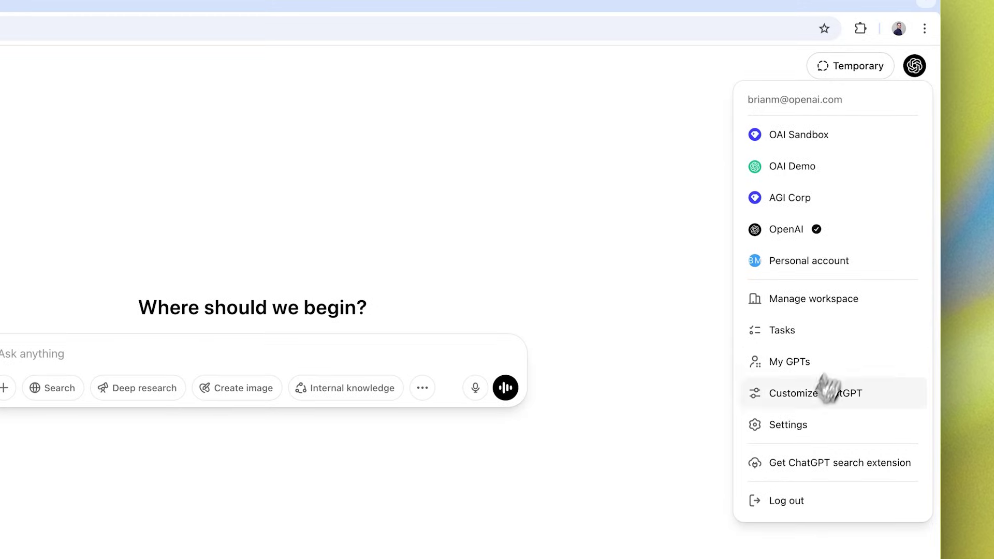
pyautogui.click(789, 425)
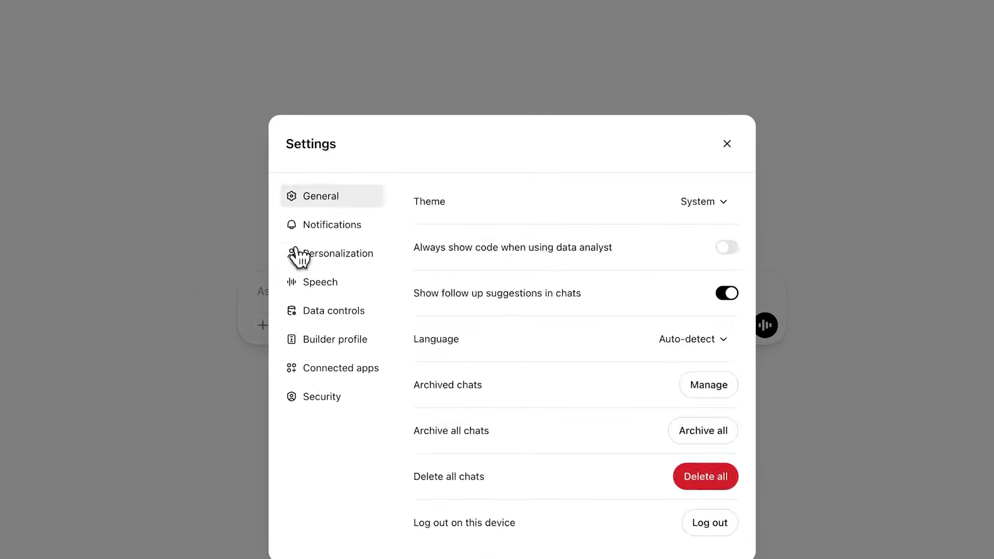
pyautogui.click(298, 256)
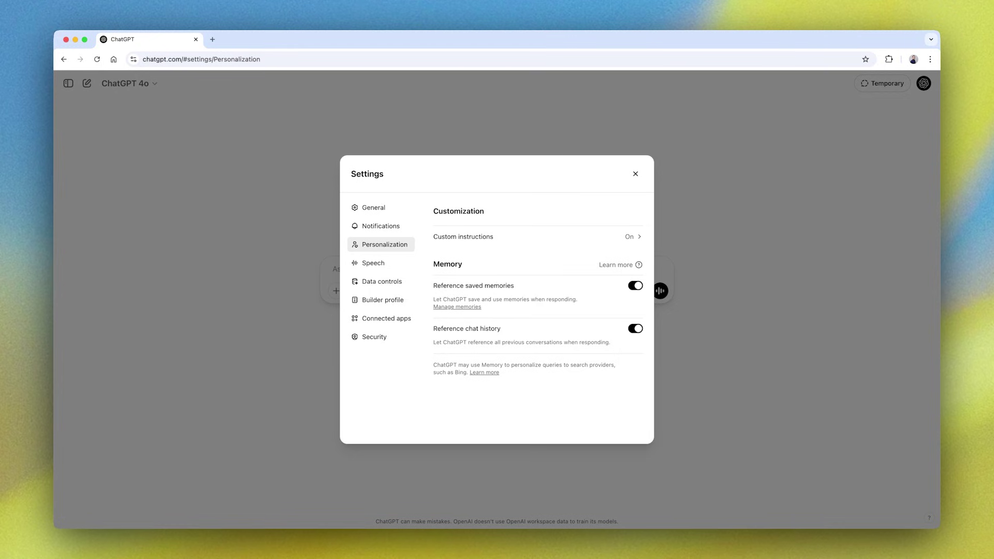
pyautogui.click(511, 241)
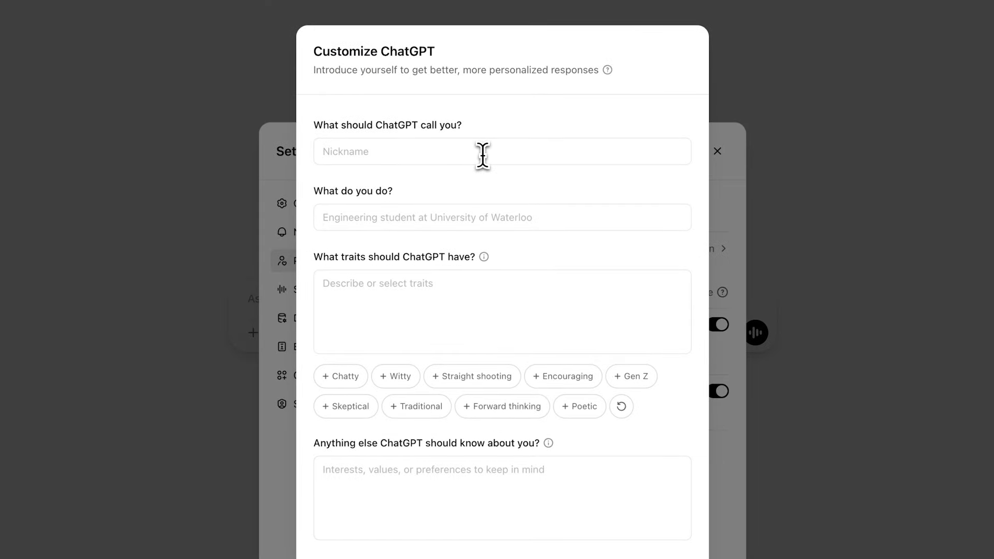
# Enter nickname 'Demo Legend' and occupation 'Solutions Engineer' in the custom instructions.
pyautogui.click(484, 155)
pyautogui.write('Demo Legend')
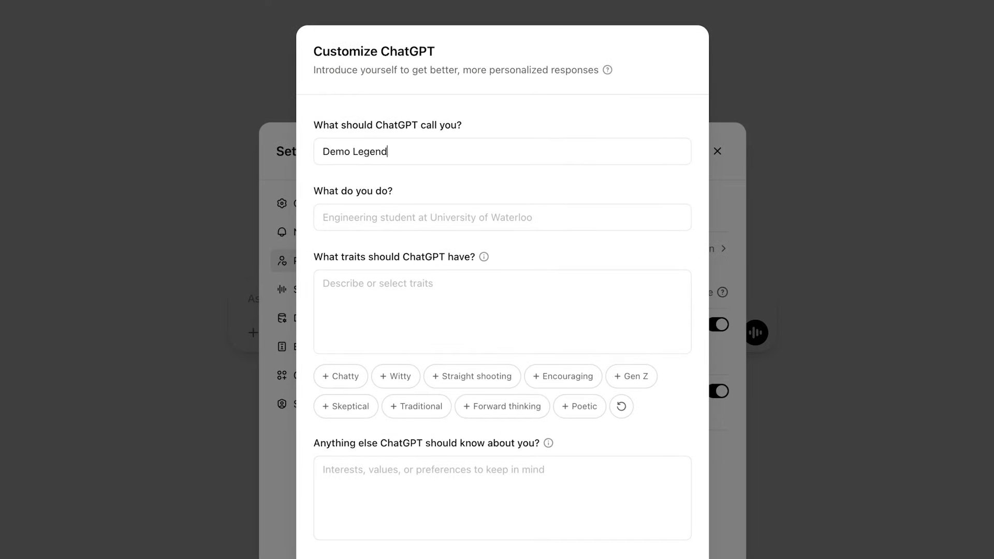
pyautogui.write('Solutions ')
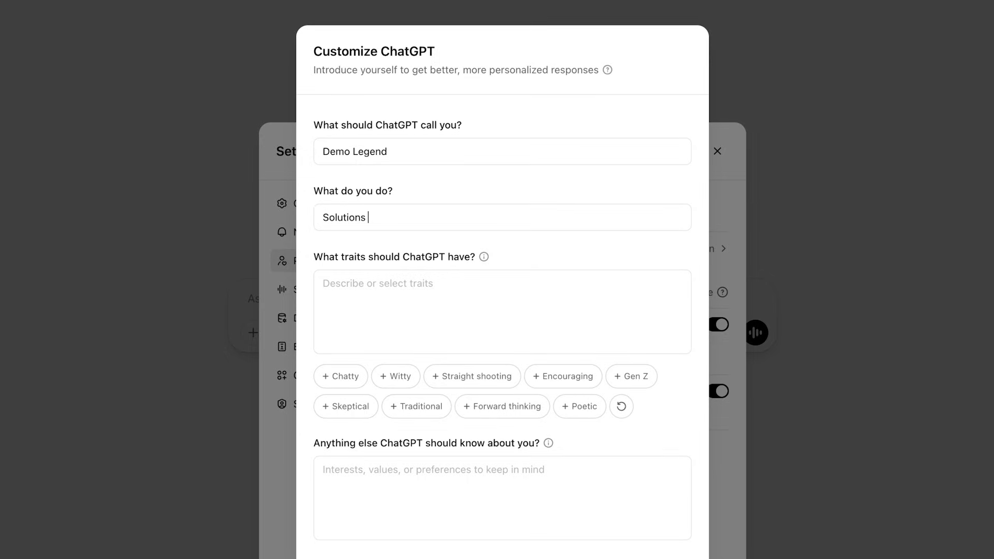
pyautogui.write('Engineer')
pyautogui.click(507, 279)
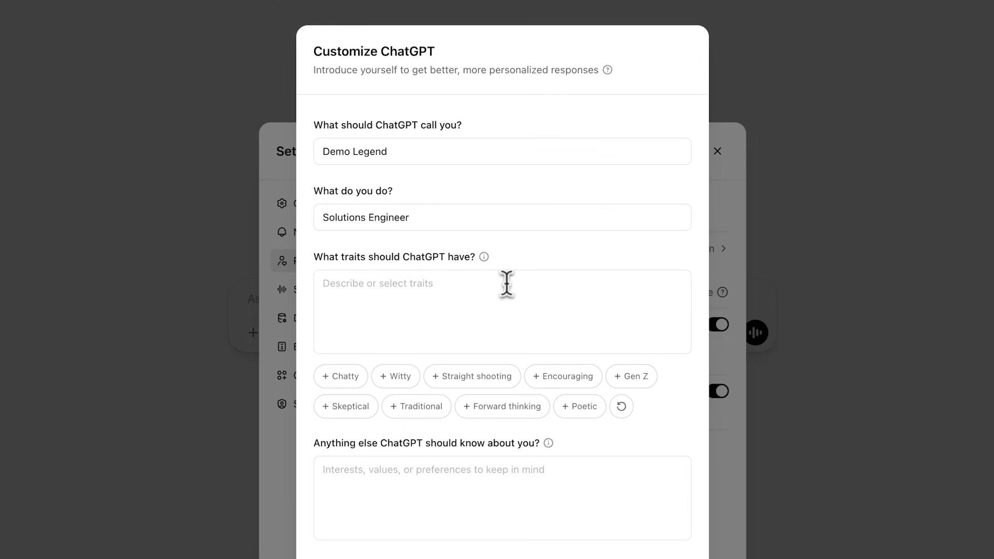
# Add Straight shooting, Skeptical and Forward thinking traits, then begin the about-you note.
pyautogui.click(455, 294)
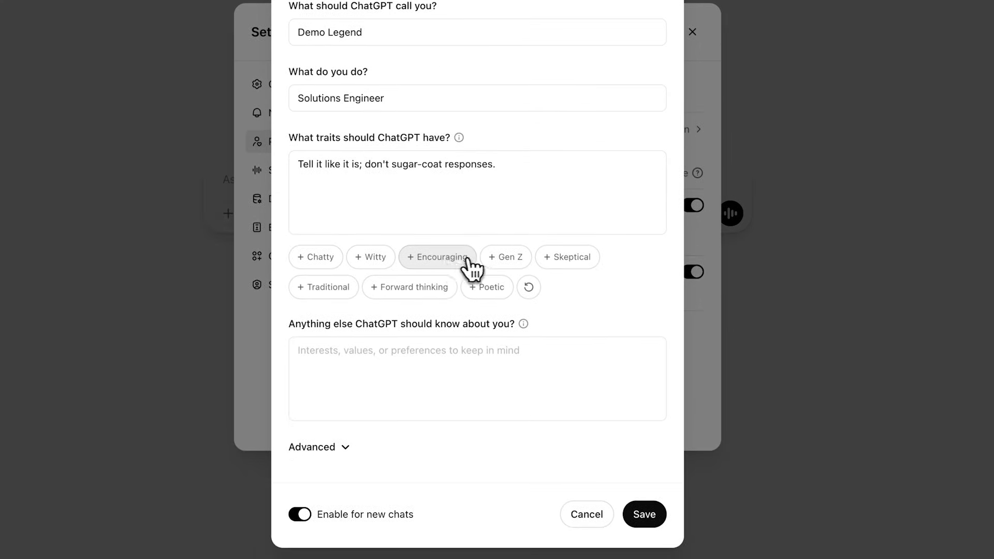
pyautogui.click(555, 258)
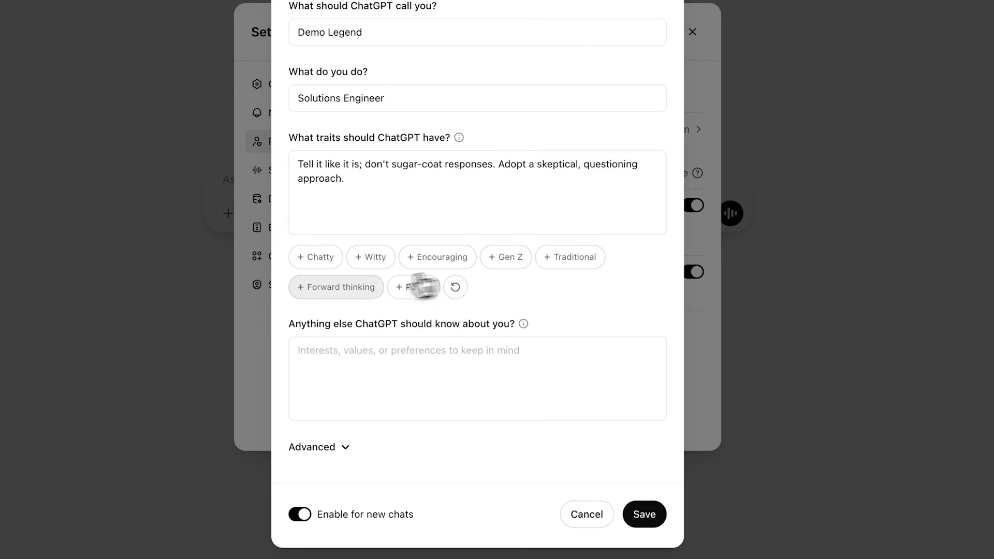
pyautogui.click(355, 286)
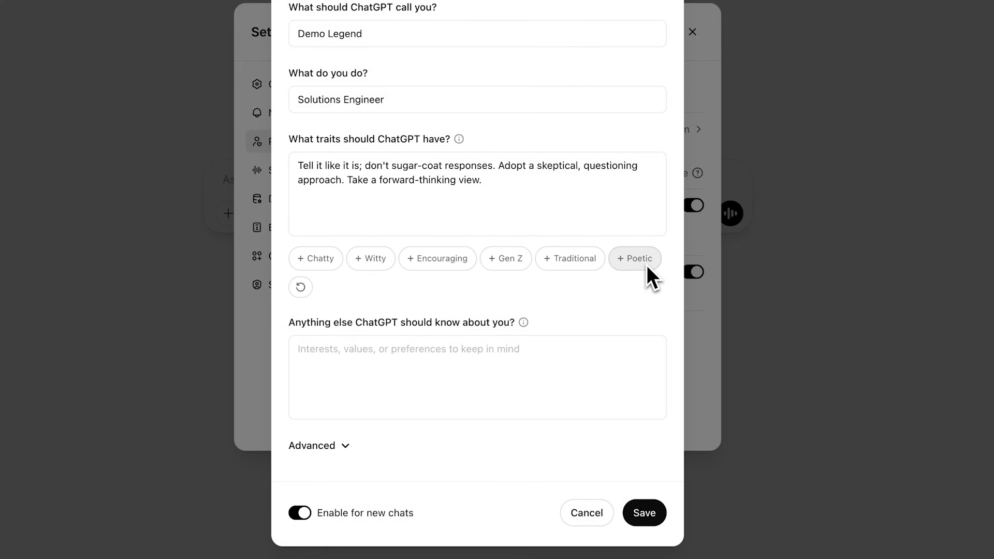
pyautogui.click(560, 358)
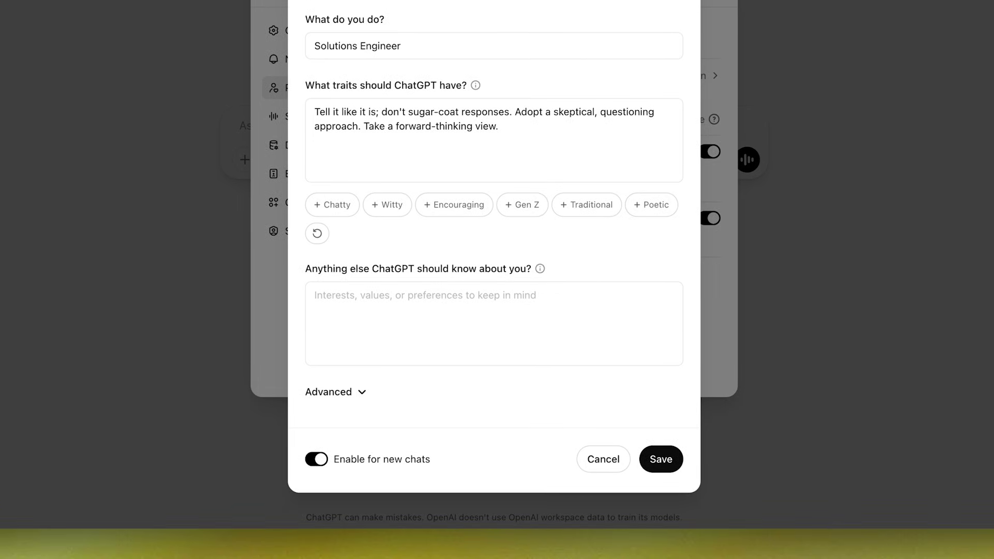
pyautogui.write("I like to have examples and analogies when I need an explanation, and I always want ChatGPT to play devil's advocate on its suggestions.")
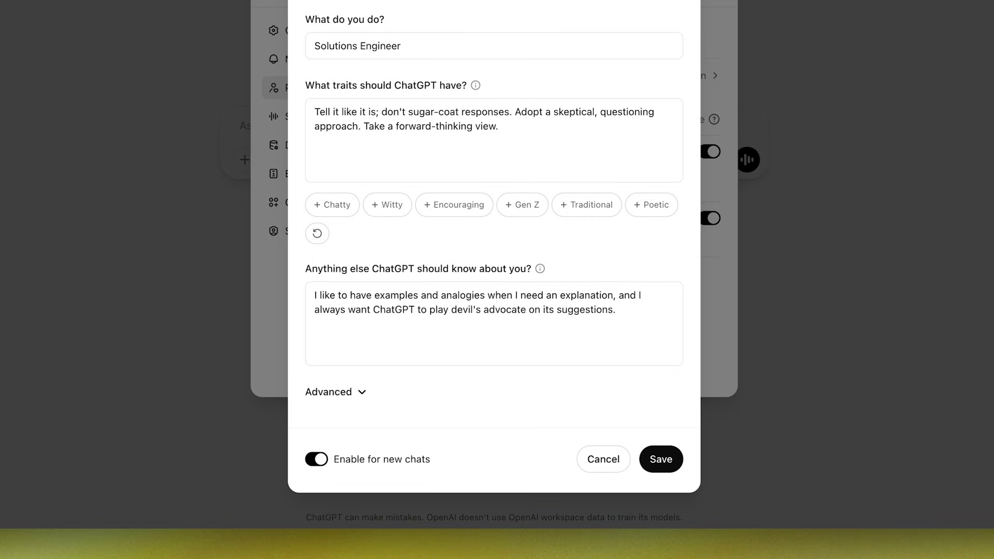
# Review Advanced capabilities, leaving all enabled, and save the custom instructions.
pyautogui.click(334, 391)
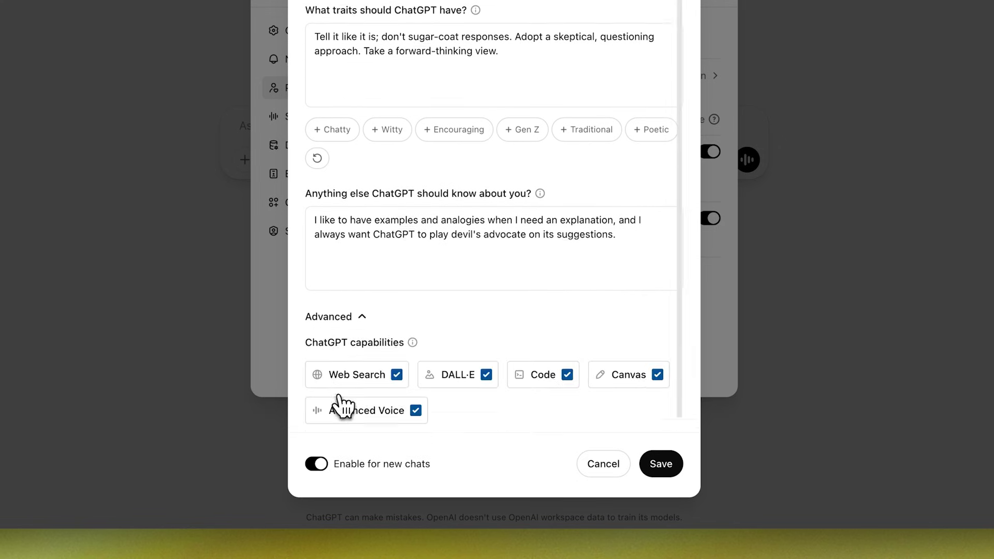
pyautogui.scroll(-1, 340, 399)
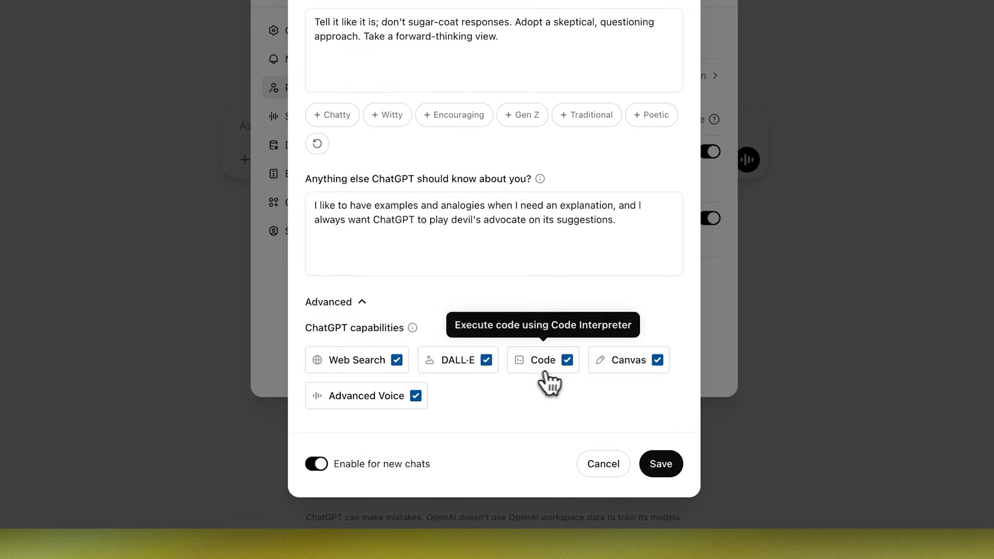
pyautogui.click(661, 464)
# Send a new-chat prompt asking for a simple, direct explanation of system prompts and evals.
pyautogui.click(668, 476)
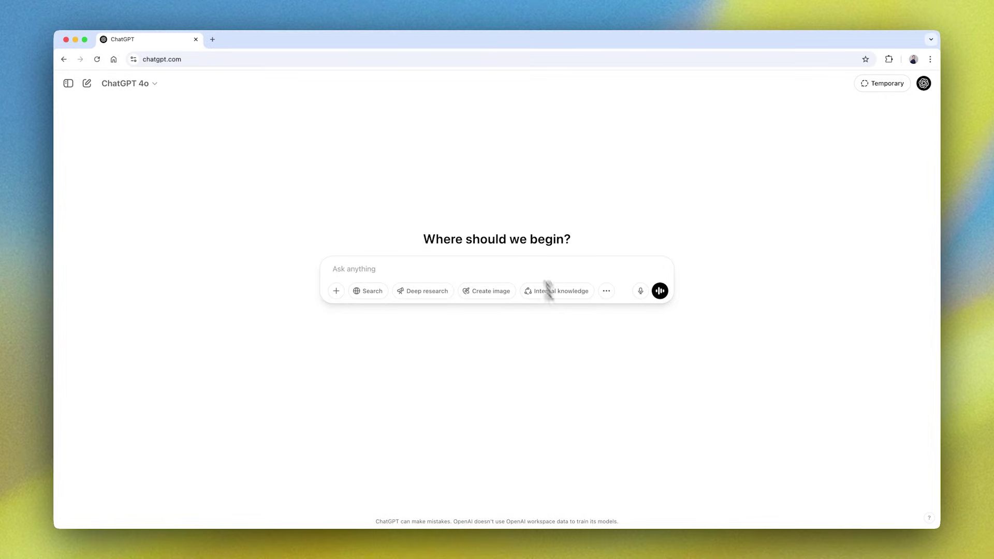
pyautogui.click(532, 269)
pyautogui.write('Hey Chat can you help me explain the importance of system prompts and evals to our audience? Keep it simple and direct.')
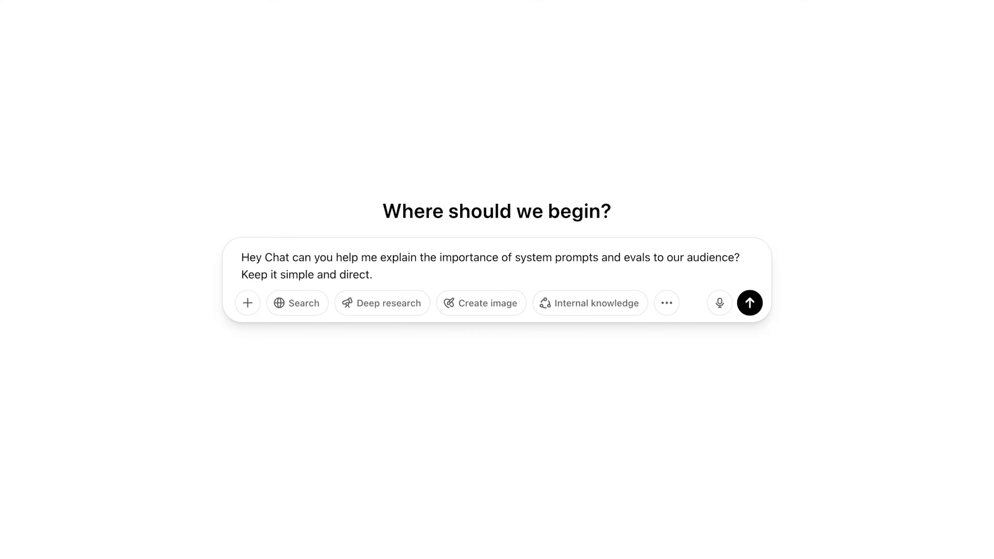
pyautogui.press('Return')
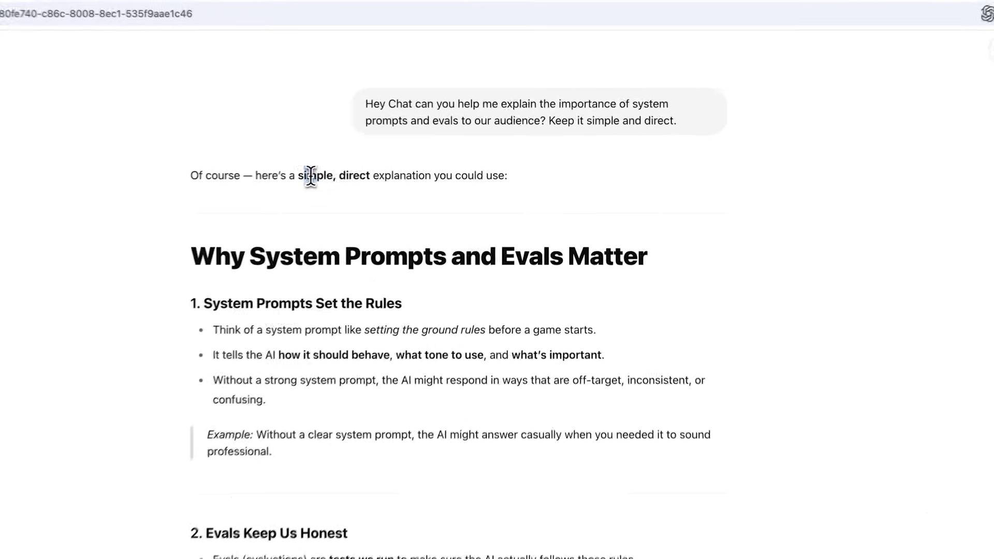
# Highlight 'simple, direct' and 'setting the ground rules' while reading the finished reply.
pyautogui.moveTo(391, 166); pyautogui.dragTo(437, 167)
pyautogui.click(478, 193)
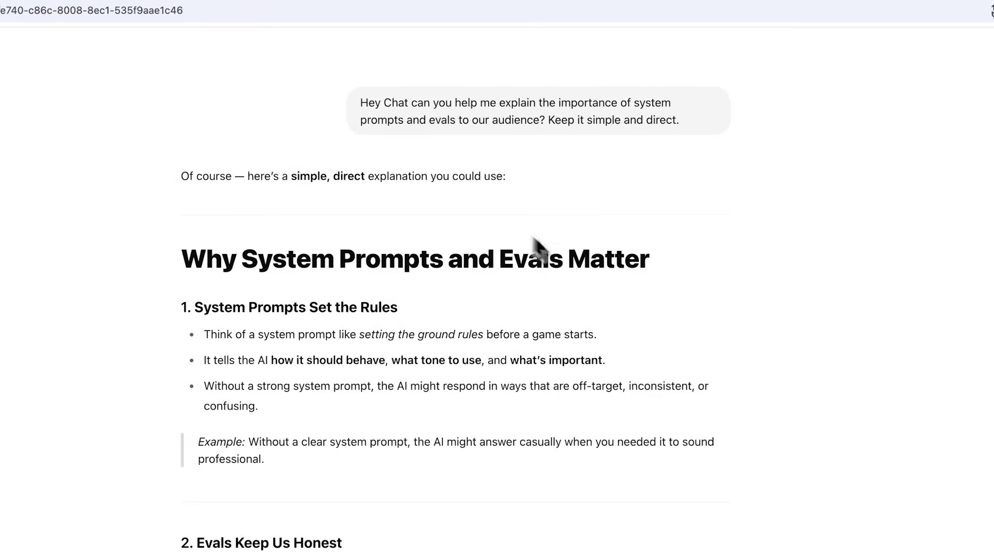
pyautogui.scroll(-1, 651, 297)
pyautogui.moveTo(359, 297); pyautogui.dragTo(483, 297)
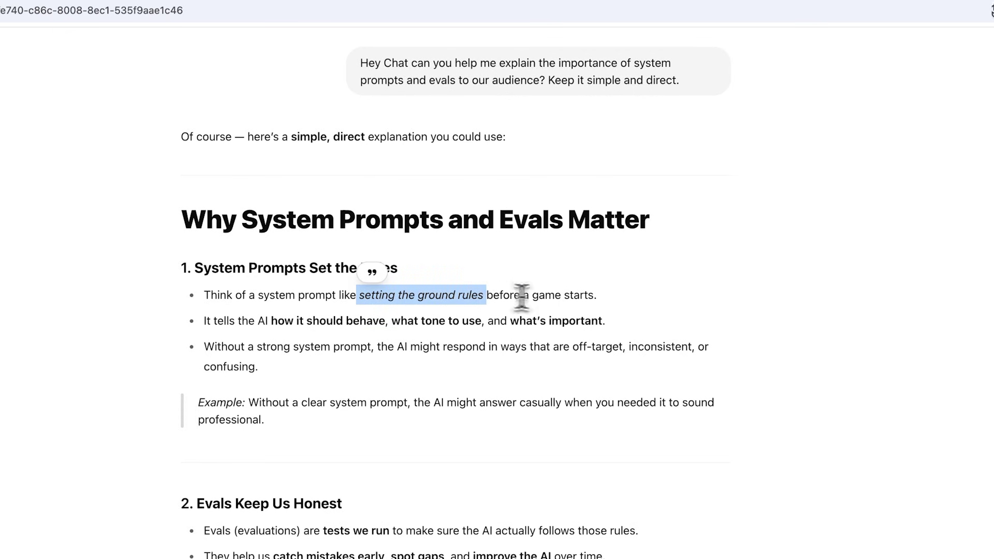
pyautogui.scroll(-2, 699, 311)
pyautogui.click(732, 326)
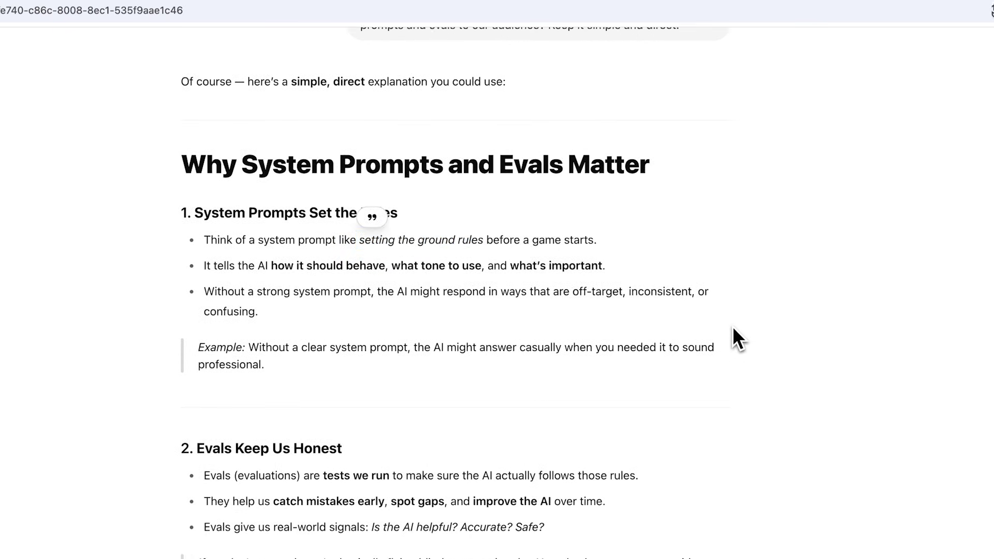
pyautogui.scroll(-2, 734, 327)
pyautogui.scroll(-3, 734, 327)
pyautogui.scroll(-1, 735, 327)
pyautogui.scroll(-1, 735, 327)
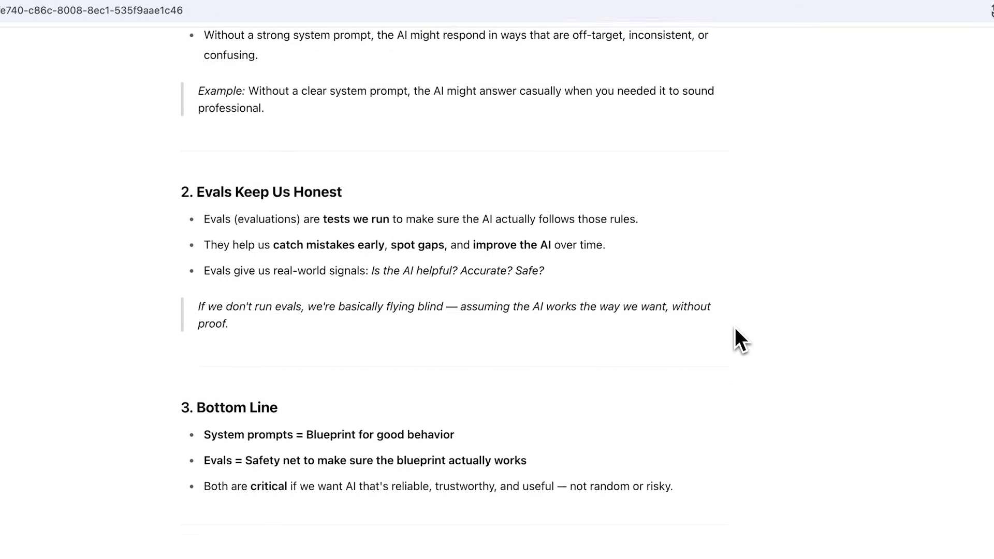
pyautogui.scroll(-1, 734, 327)
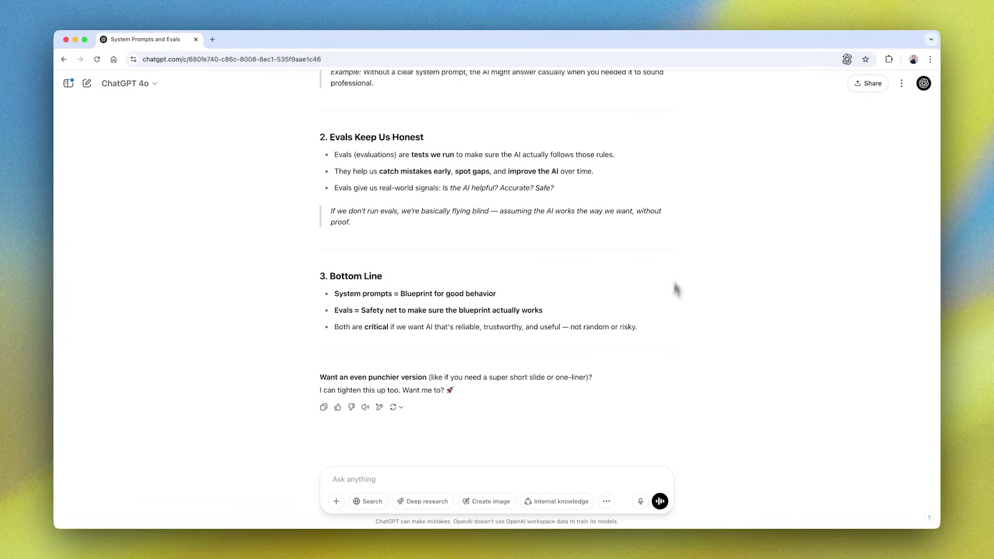